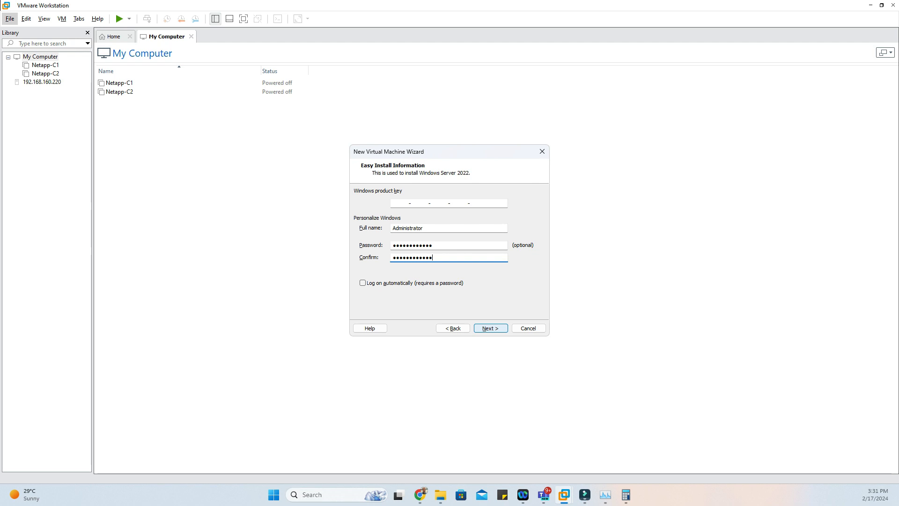
Continue without a Windows product key and name the new virtual machine AD
key(Return)
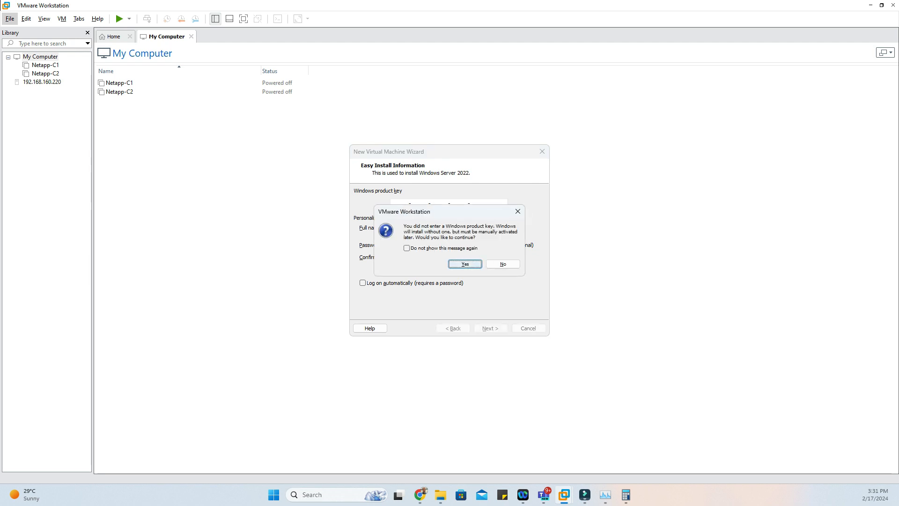
key(Return)
key(BackSpace)
text(AD)
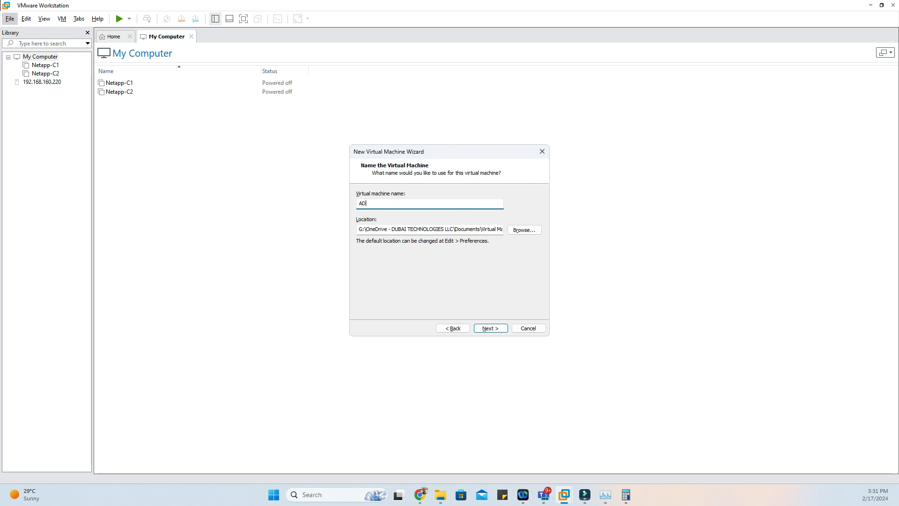
key(Return)
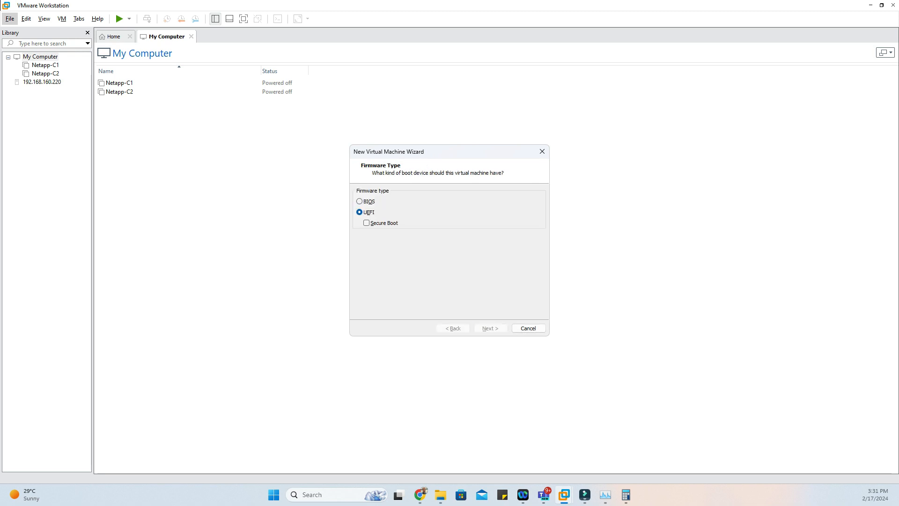
Keep UEFI firmware and 2 single-core processors for the virtual machine, and set its memory to 4096 MB
key(Return)
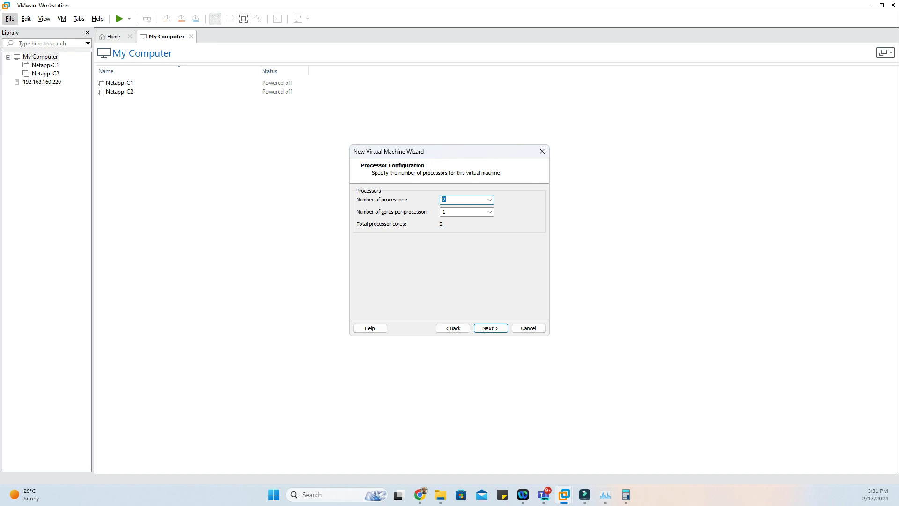
key(Return)
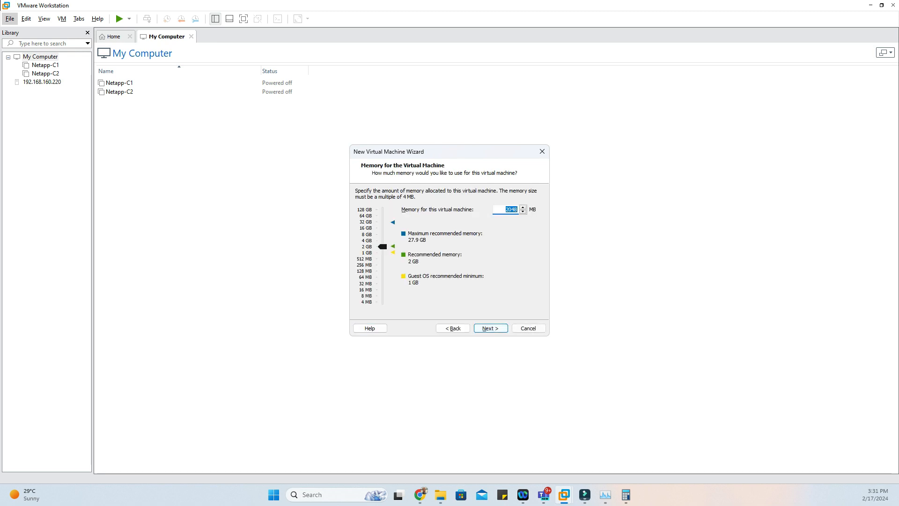
text(4096)
key(Return)
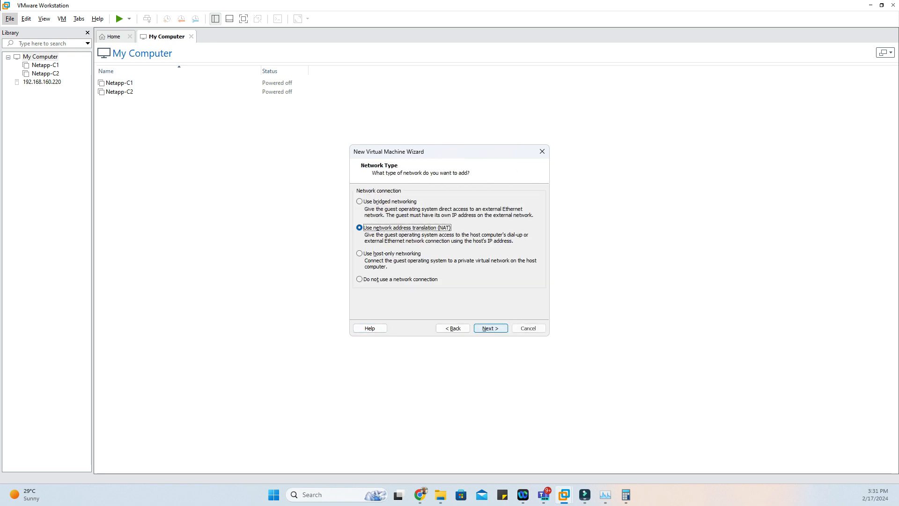
Keep NAT networking and set up a new 60 GB NVMe virtual disk split into multiple files, stored as AD.vmdk
key(Return)
key(Return)
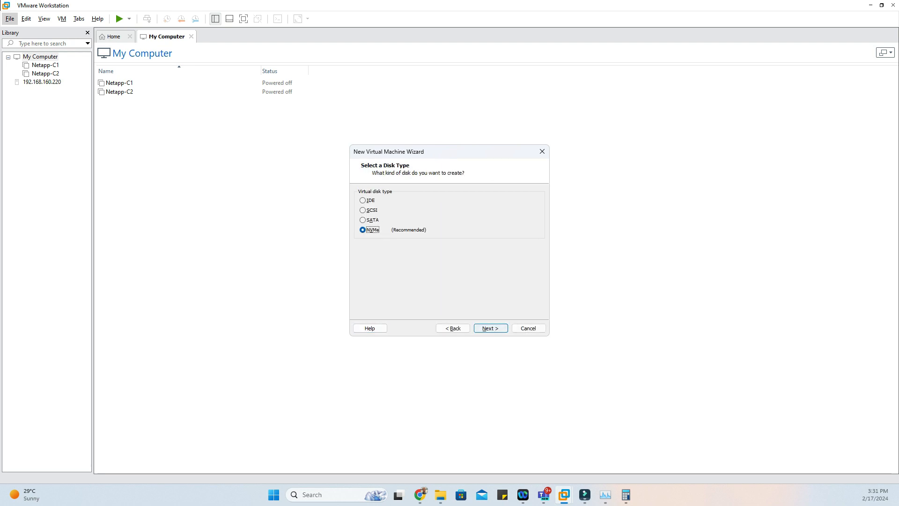
key(Return)
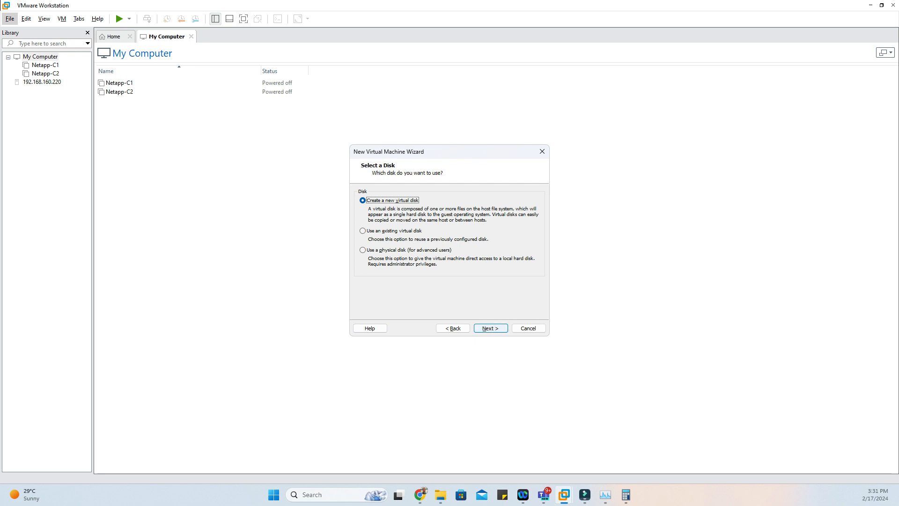
key(Return)
key(Return)
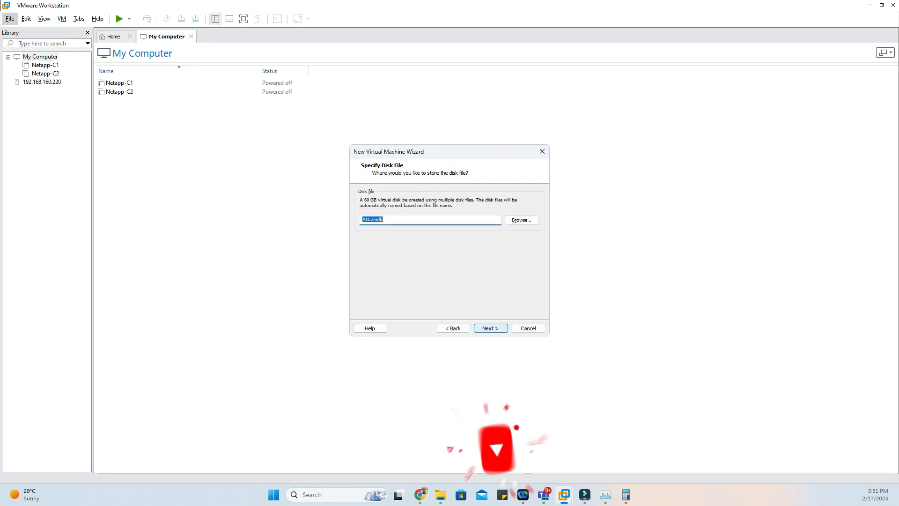
Create and power on the AD virtual machine, and boot it into Windows Setup
key(Return)
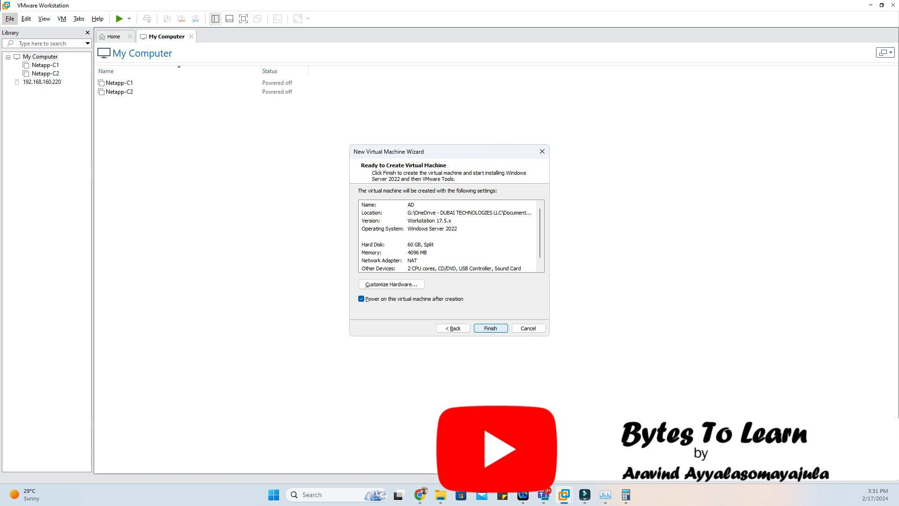
key(Return)
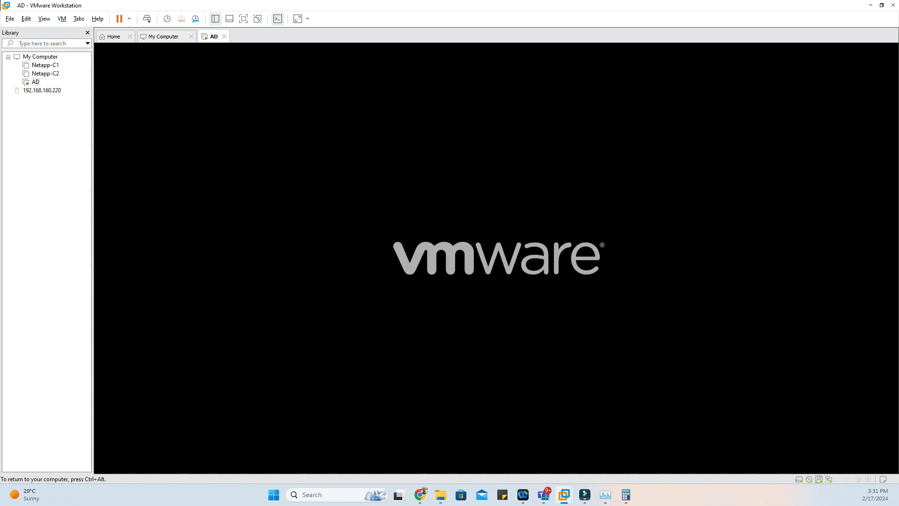
key(Return)
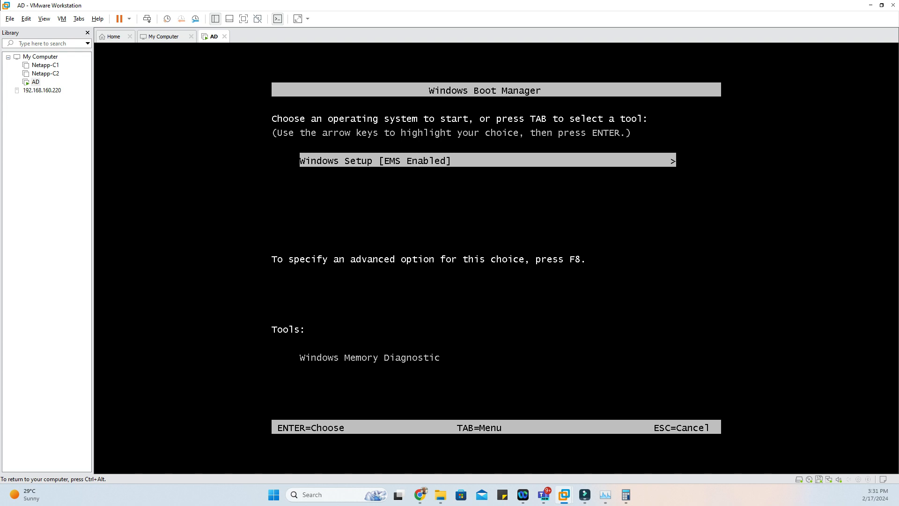
key(Return)
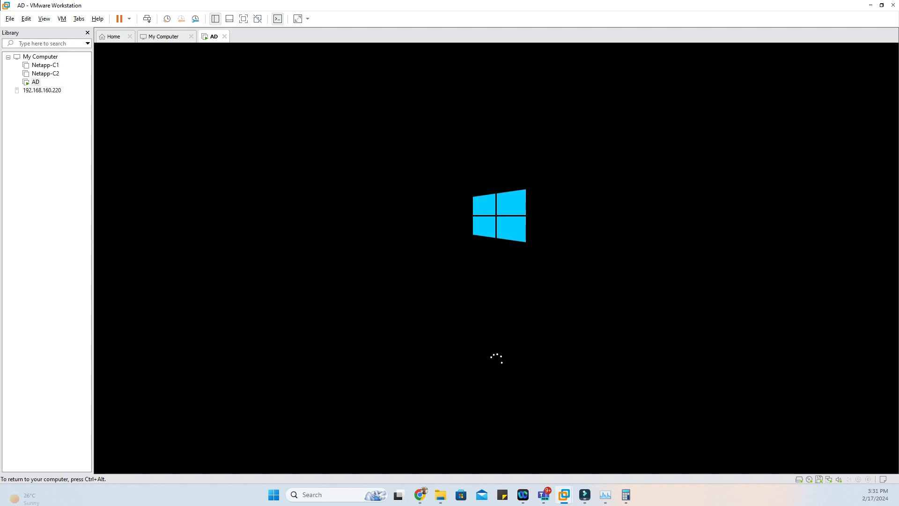
key(ctrl+alt)
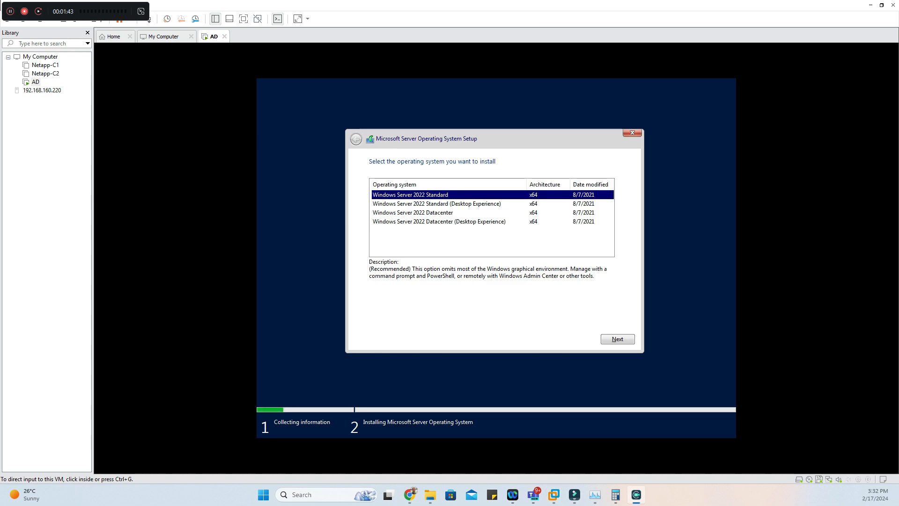
Choose Windows Server 2022 Standard (Desktop Experience) as the operating system and start its installation
click(477, 208)
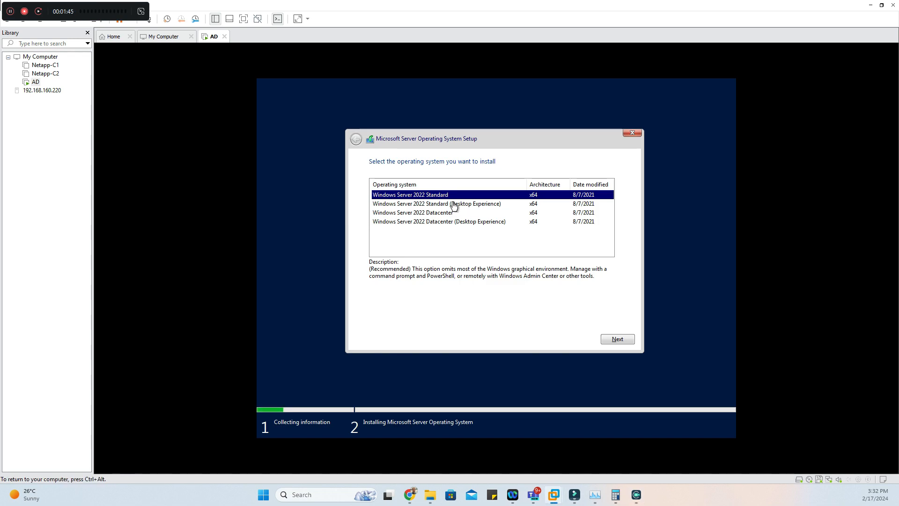
click(430, 206)
click(608, 341)
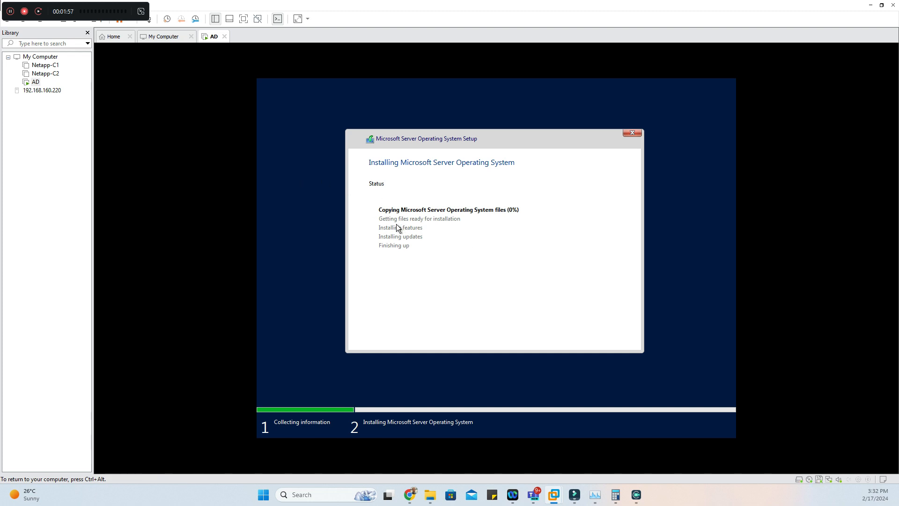
Restart the AD virtual machine immediately to continue the operating system setup
key(ctrl+alt)
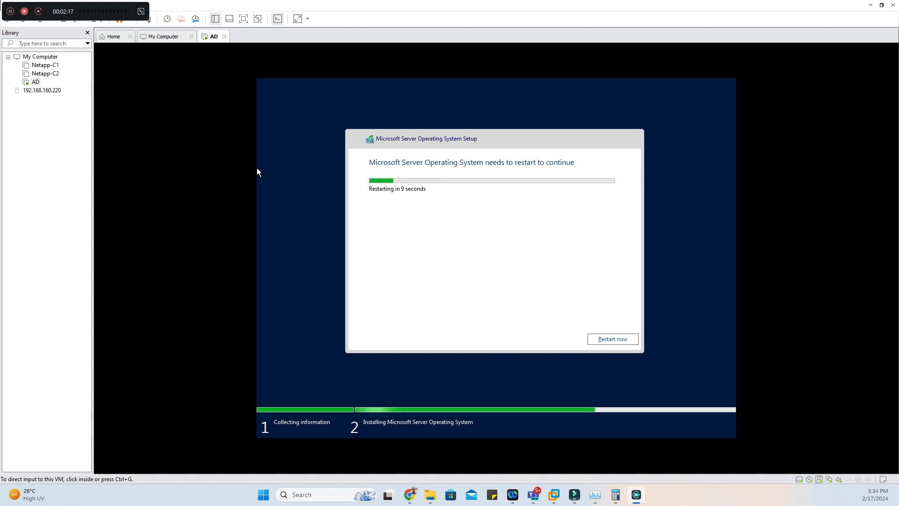
click(615, 341)
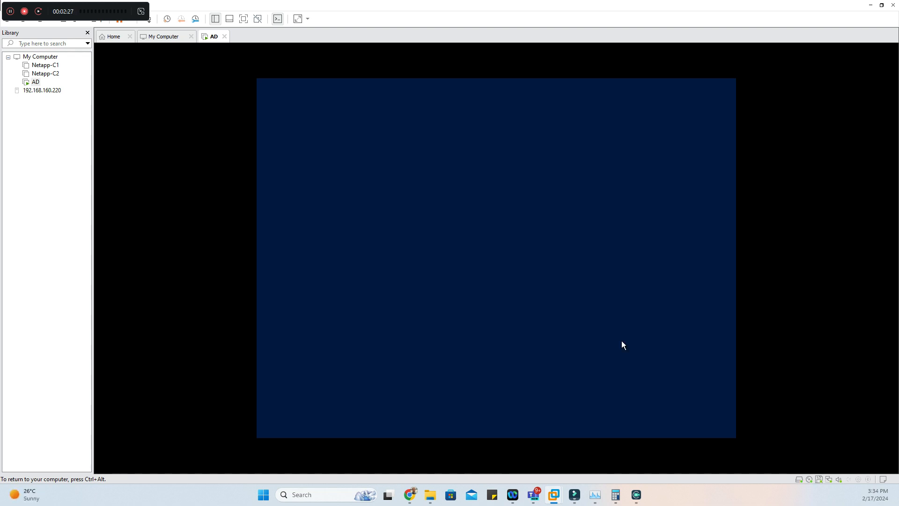
key(ctrl+alt)
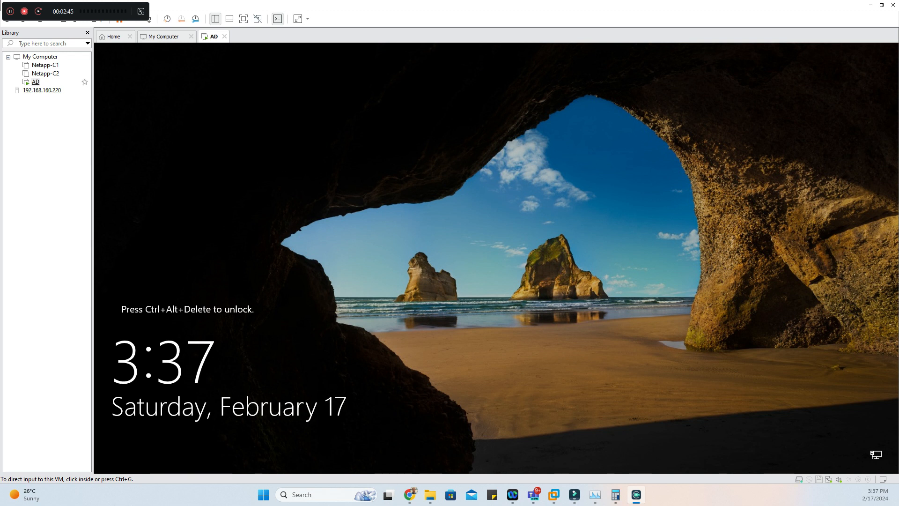
Send Ctrl+Alt+Del to the AD virtual machine and sign in as Administrator with the account password
right_click(35, 82)
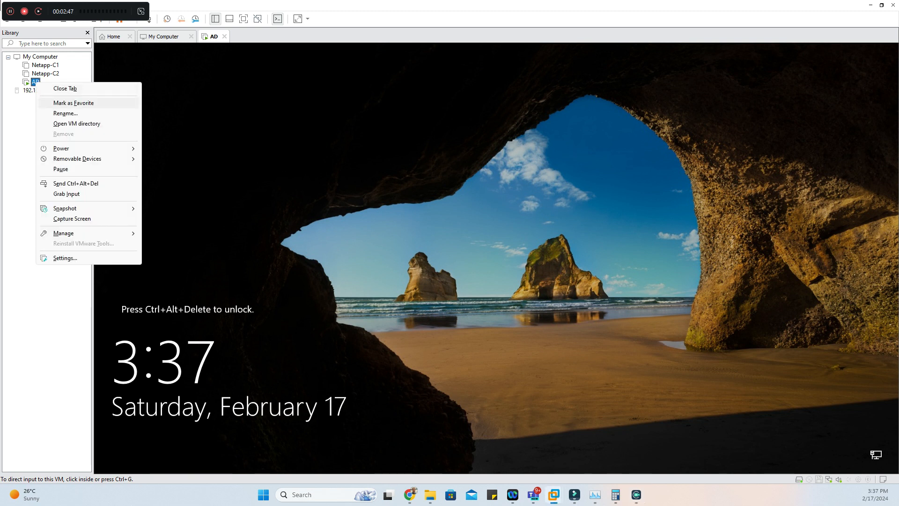
click(76, 183)
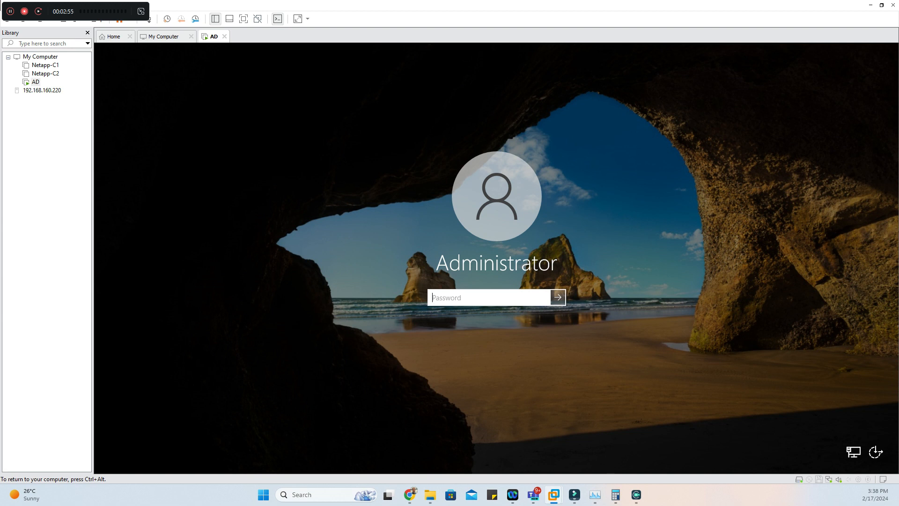
text(••••••••••••)
key(Return)
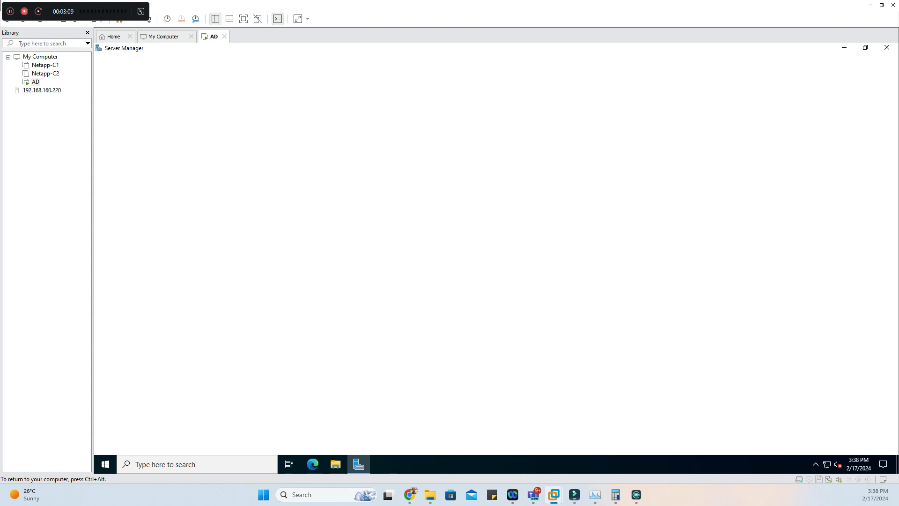
Check for Windows updates on the server and restart it to finish installing them
click(395, 121)
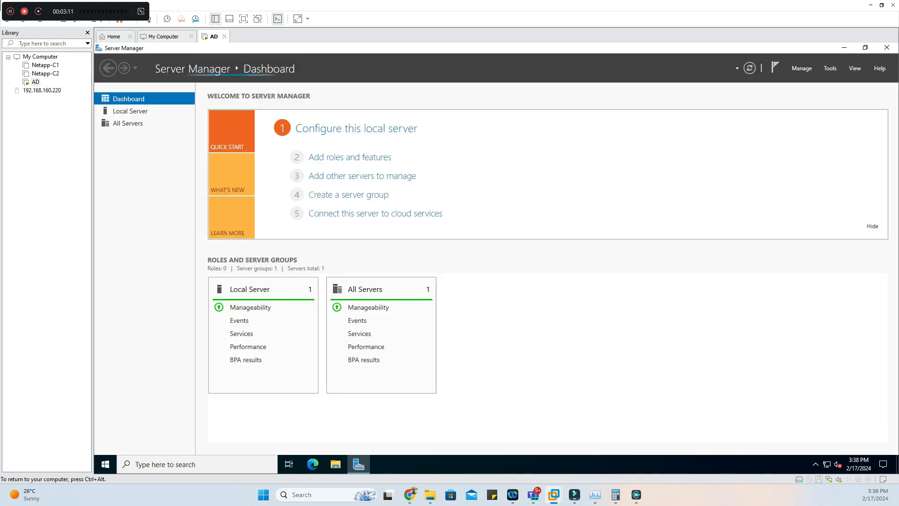
click(106, 464)
text(win)
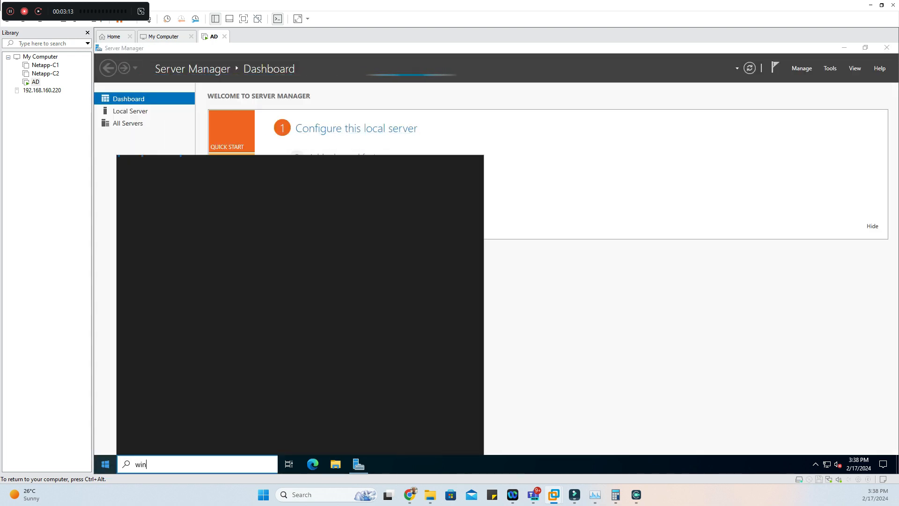
text(dows upda)
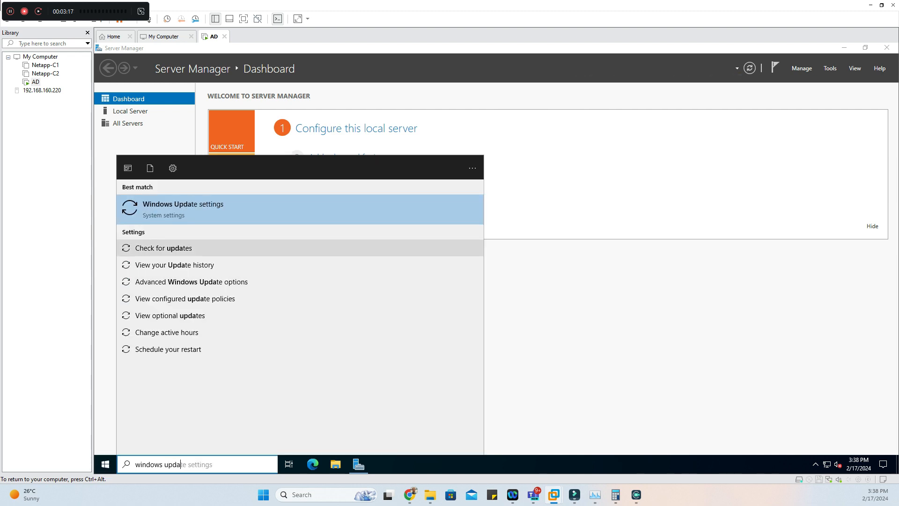
click(163, 248)
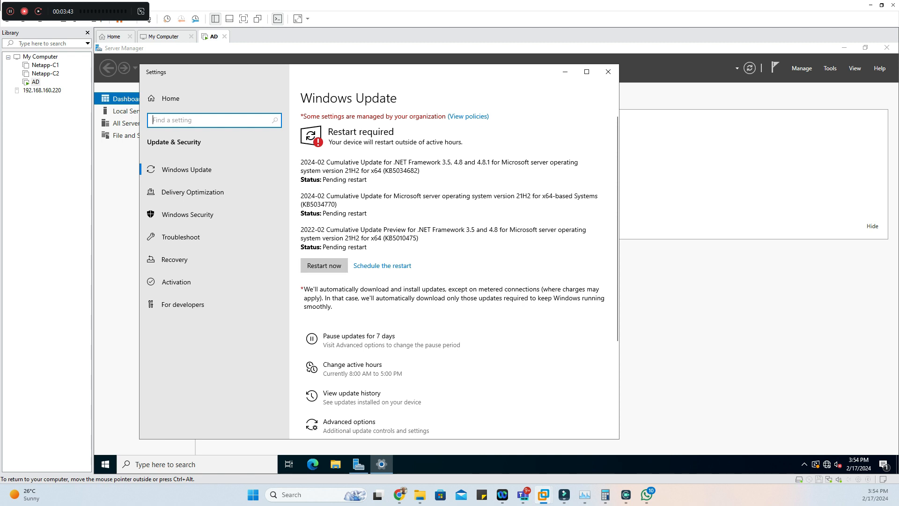
click(324, 265)
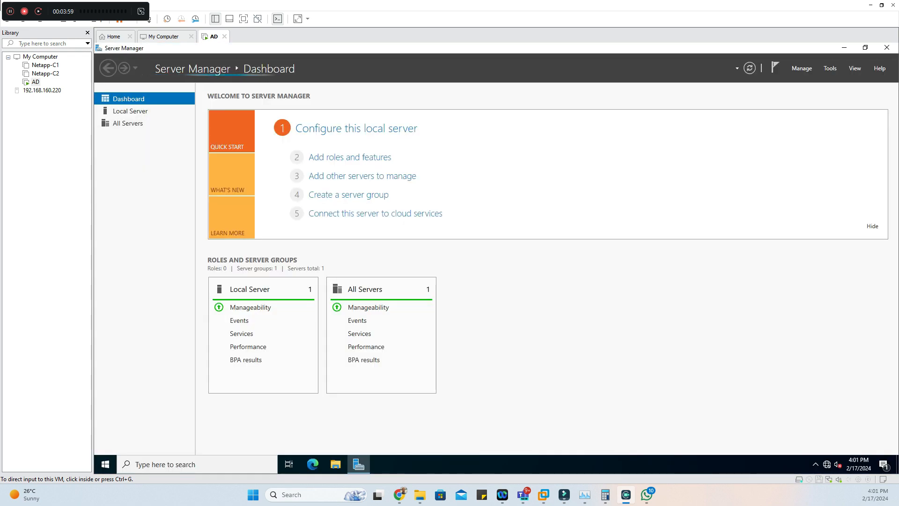
Start the Add Roles and Features Wizard and choose a role-based or feature-based installation on the local server
click(802, 68)
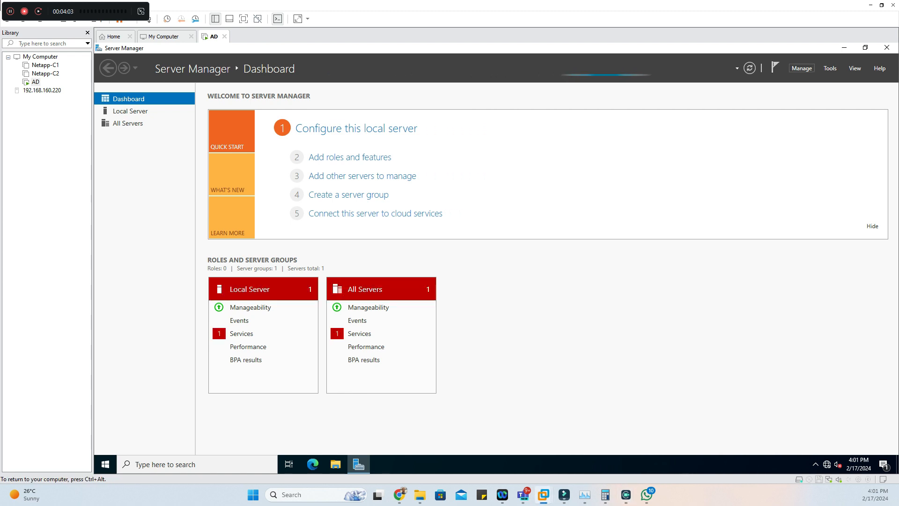
click(802, 68)
click(822, 78)
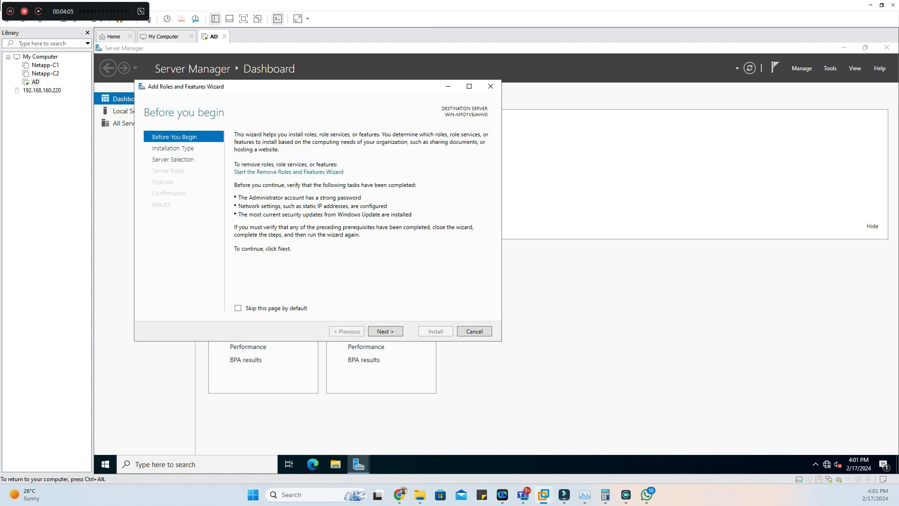
click(385, 332)
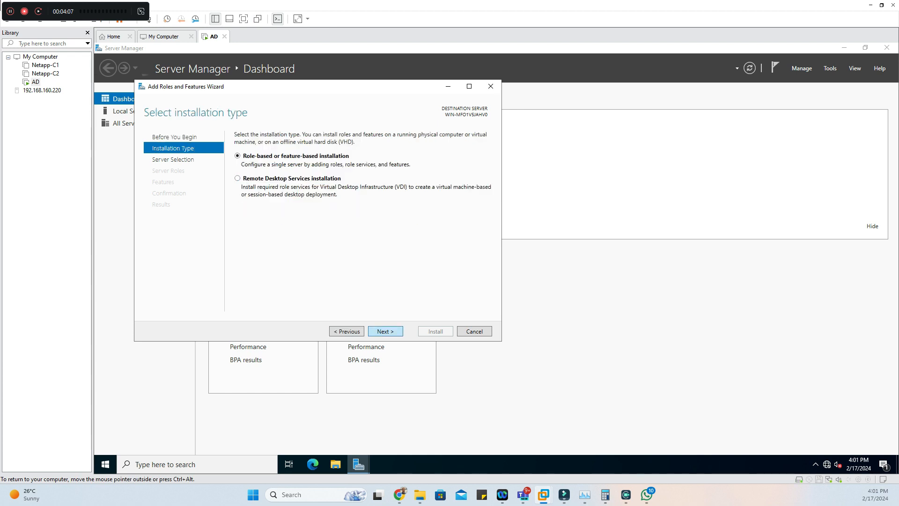
click(385, 332)
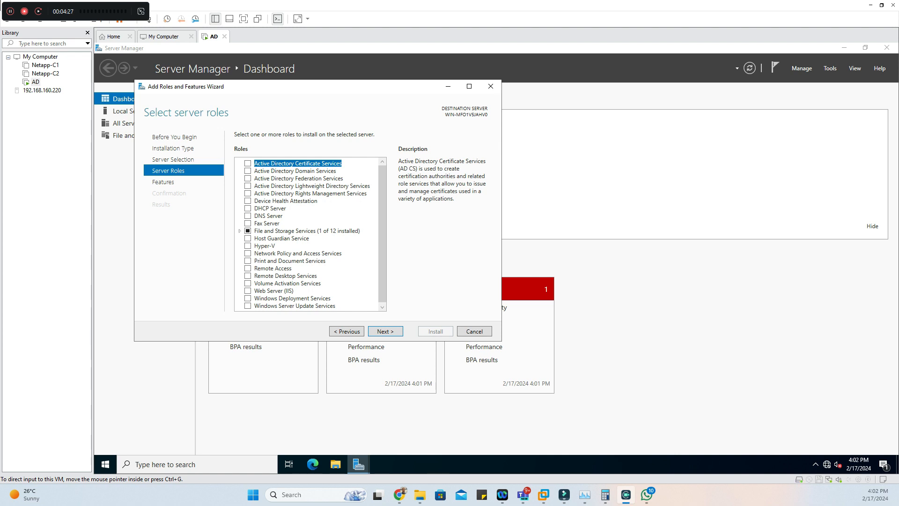
Select the Active Directory Domain Services role together with its required features and management tools
click(248, 171)
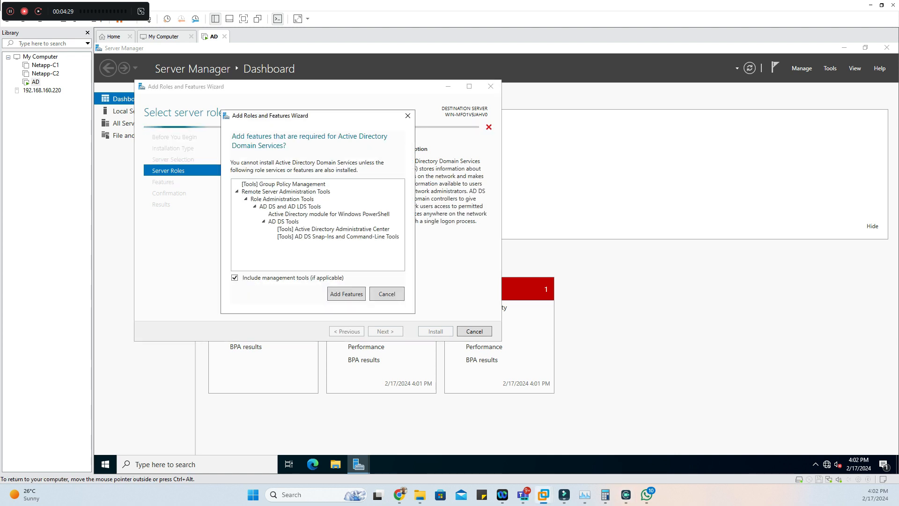
click(347, 293)
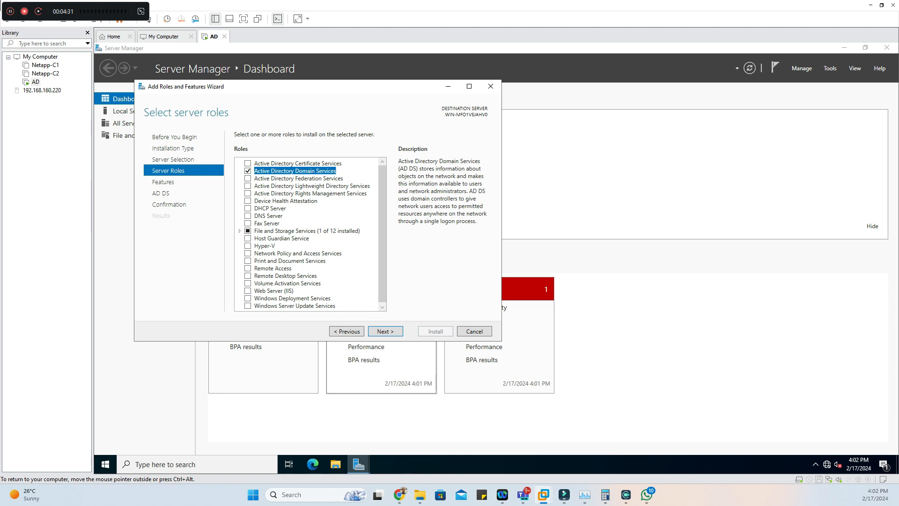
click(385, 331)
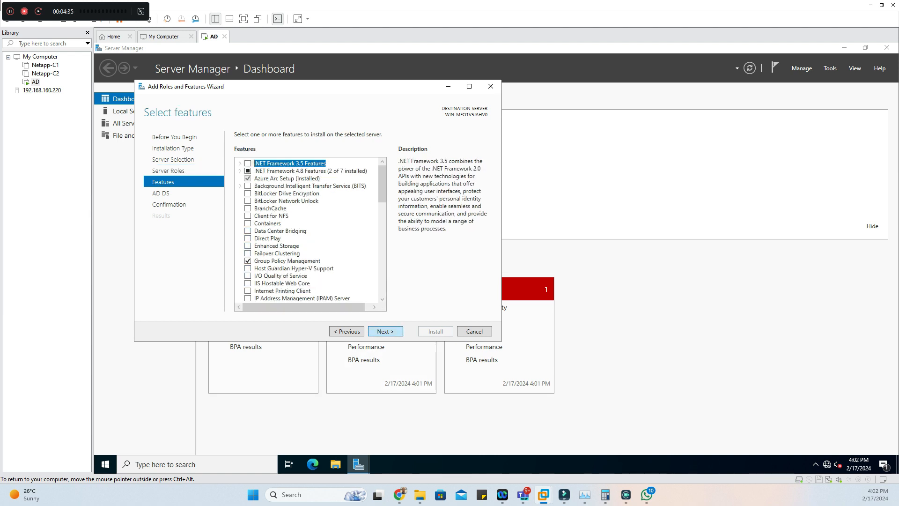
Allow automatic restart of the destination server, install Active Directory Domain Services without extra features, and close the wizard
click(385, 331)
click(385, 331)
click(238, 148)
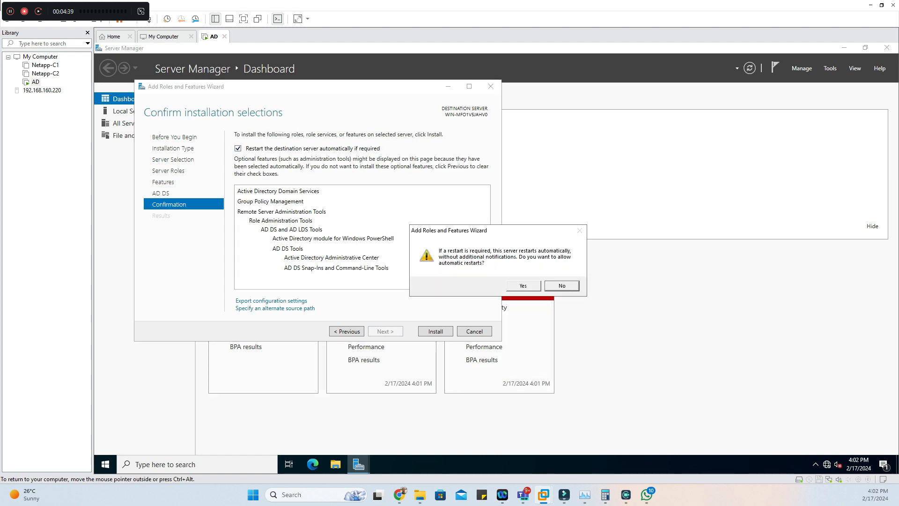
click(523, 285)
click(436, 331)
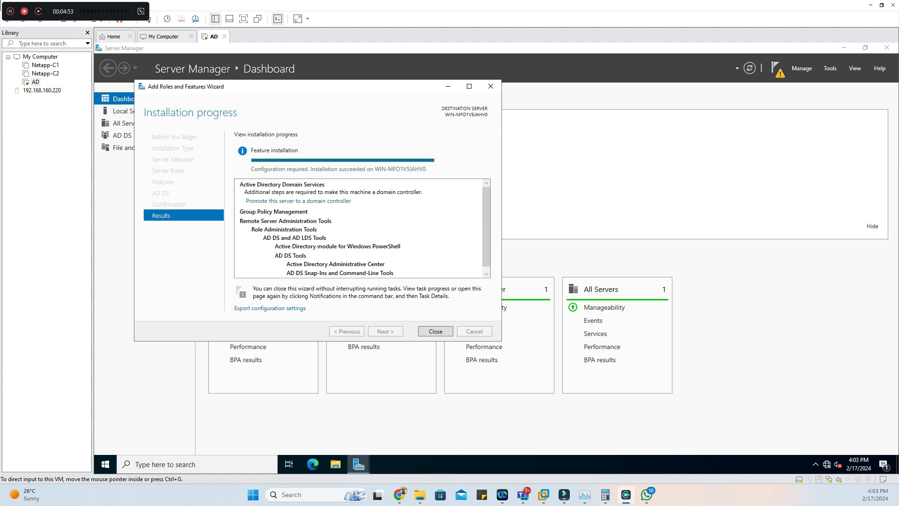
click(436, 331)
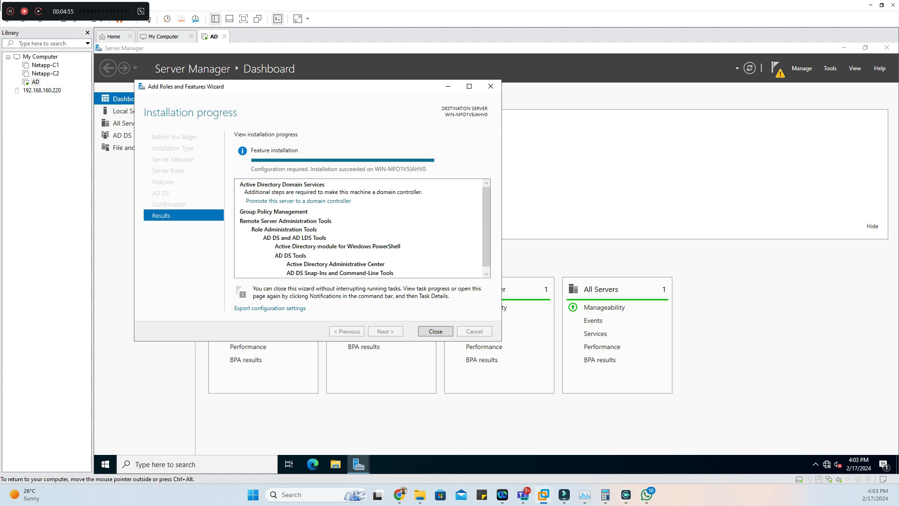
click(436, 331)
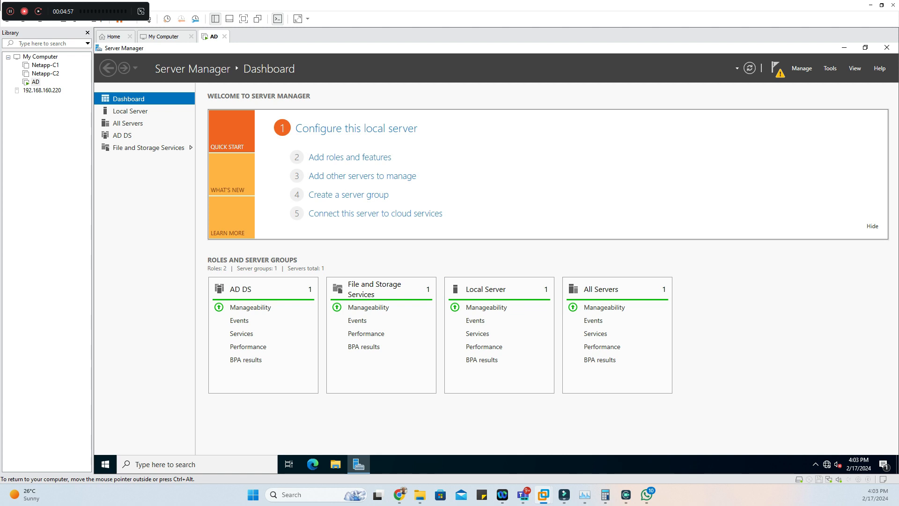
Start promoting the server to a domain controller in a new forest with the root domain name yourlab.online
click(777, 68)
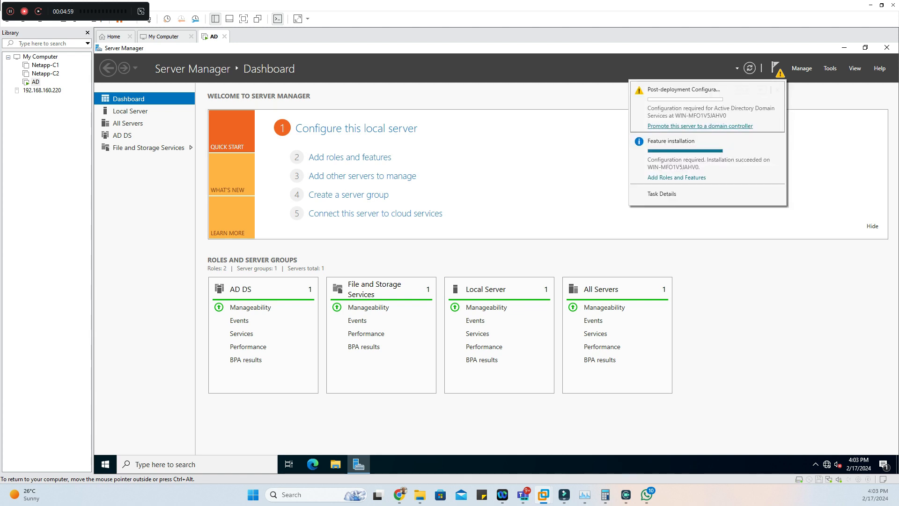
click(700, 126)
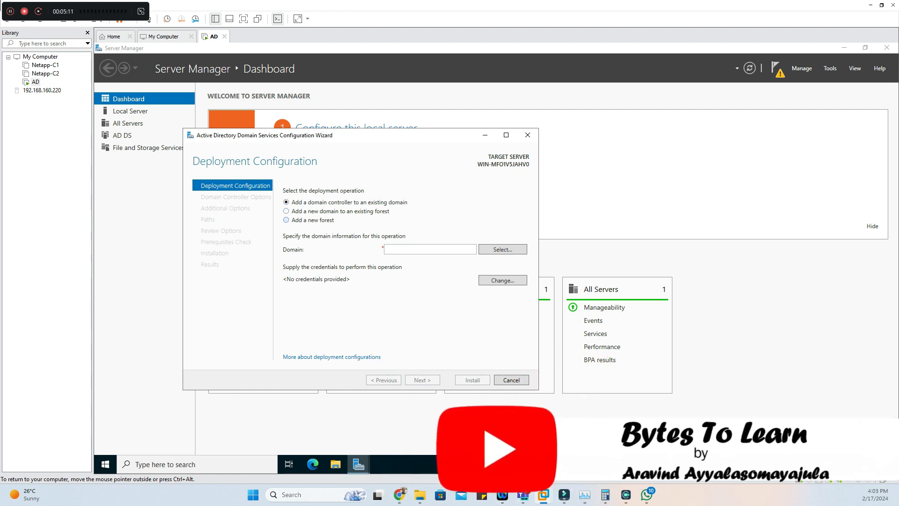
click(286, 220)
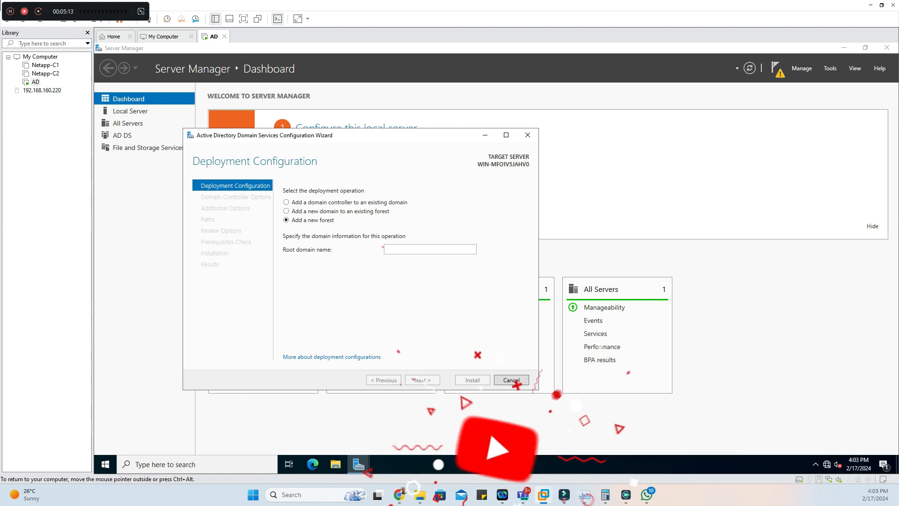
click(422, 249)
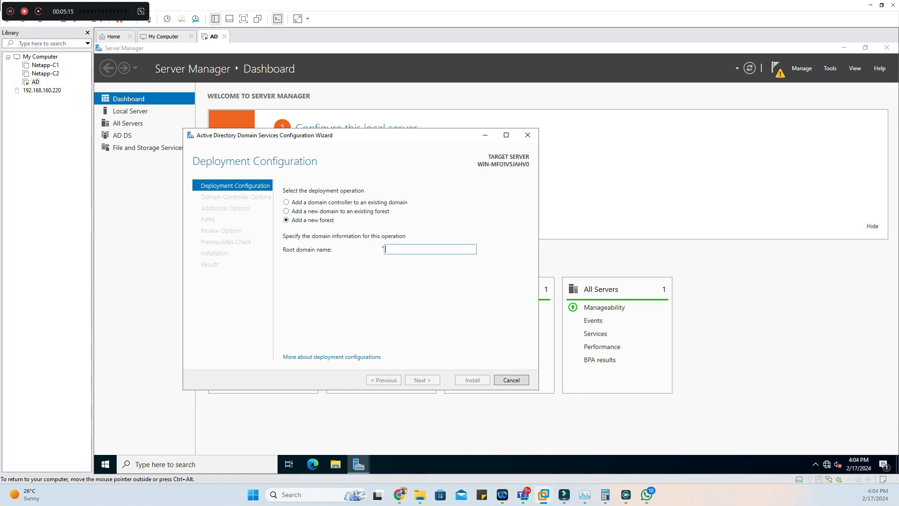
text(your)
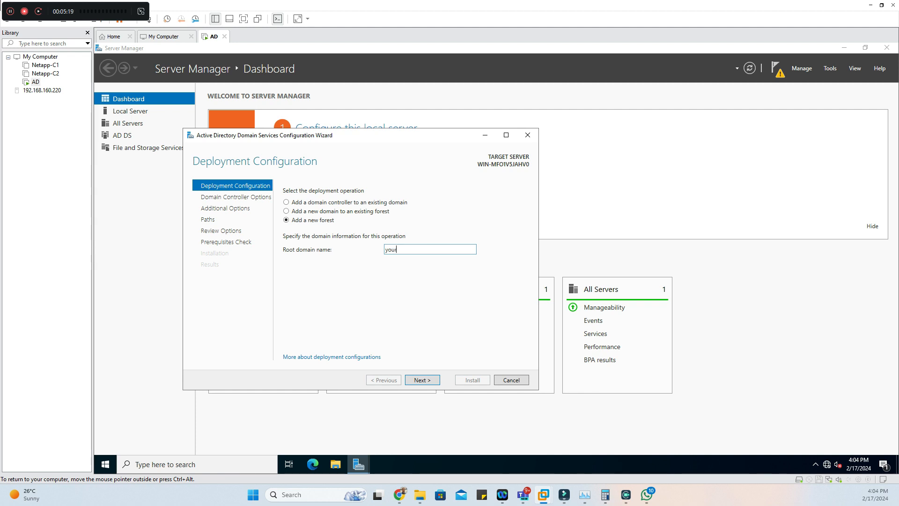
text(lab.online)
key(Return)
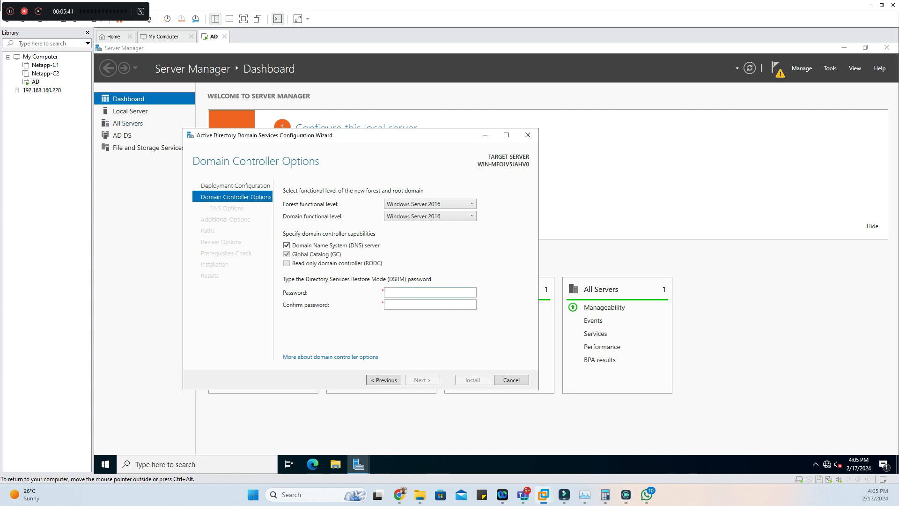
Enter and confirm the Directory Services Restore Mode password, accepting the default domain controller options
click(417, 292)
text(••••••••••••)
key(Tab)
text(••••••••••••)
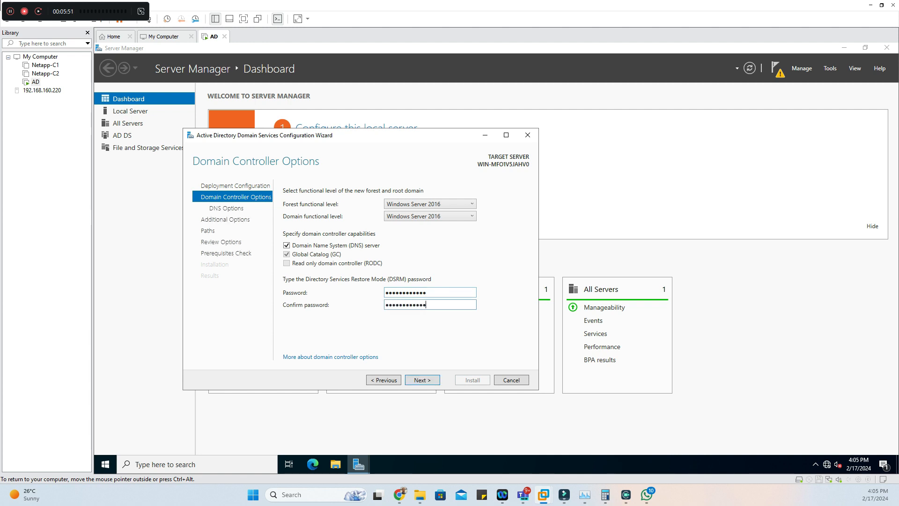
key(Return)
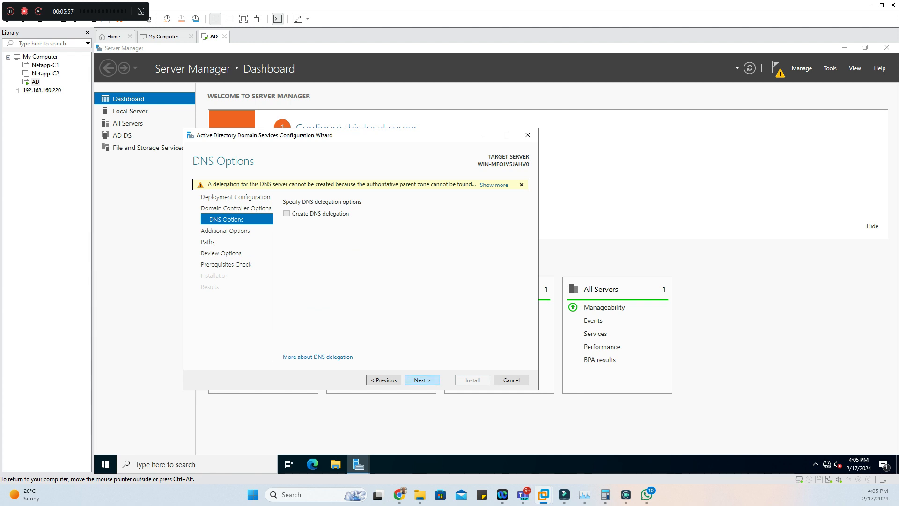
Accept the default DNS, NetBIOS and path options, install the domain controller configuration, and dismiss the sign-out notice and results
key(Return)
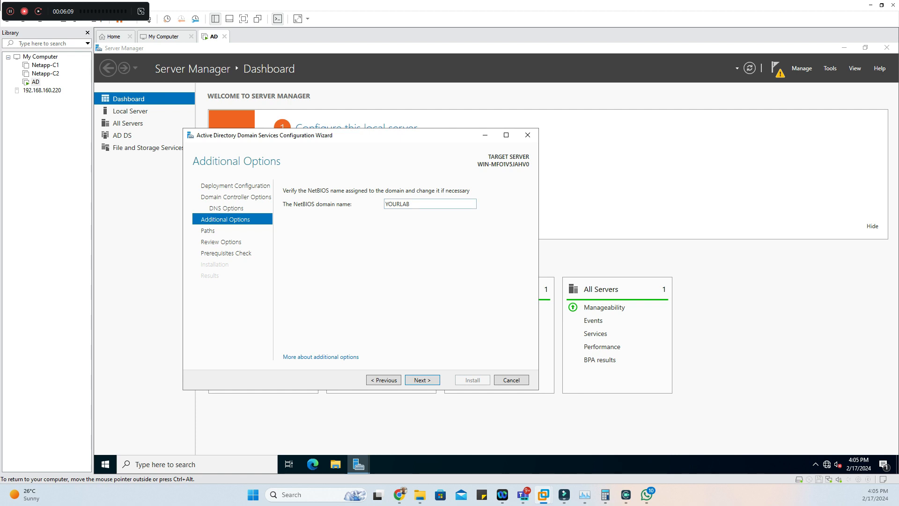
click(422, 380)
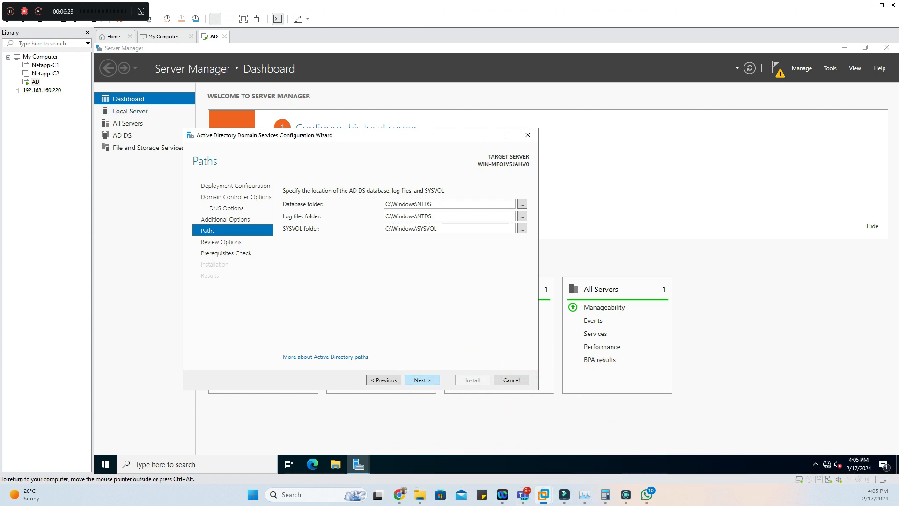
click(422, 380)
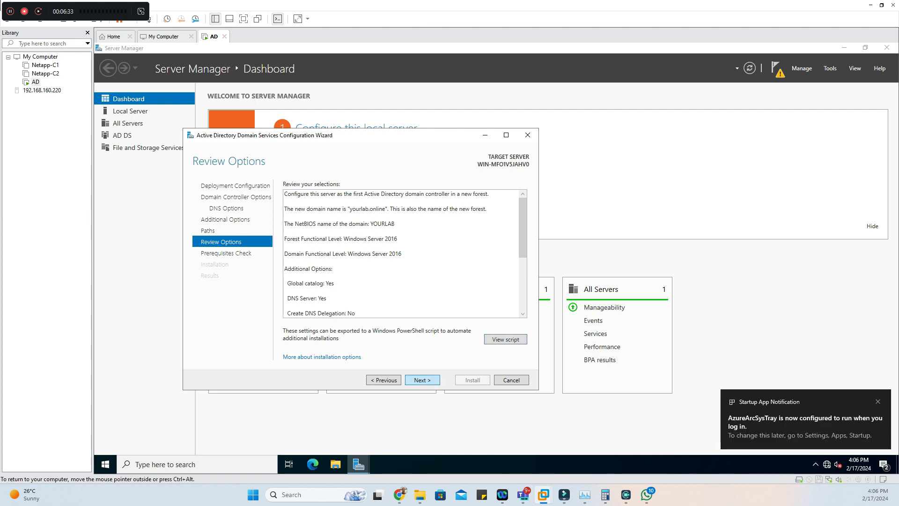
click(421, 380)
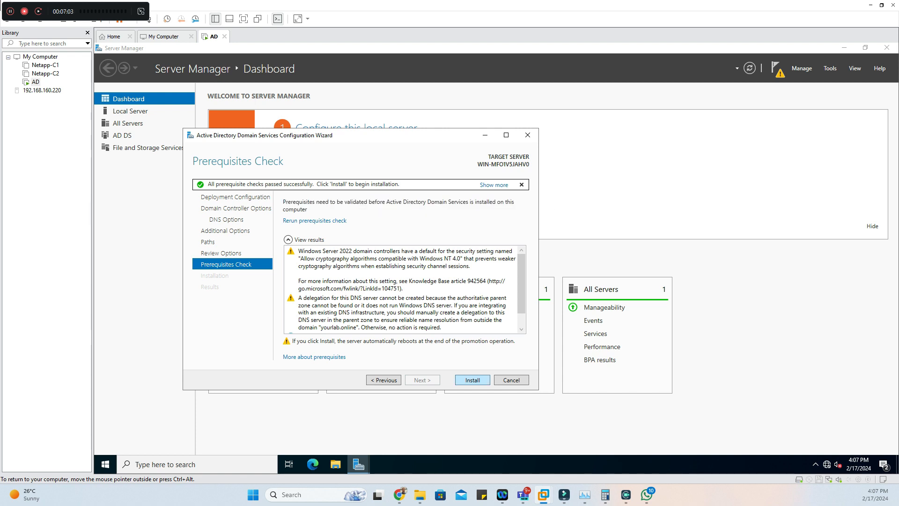
click(472, 380)
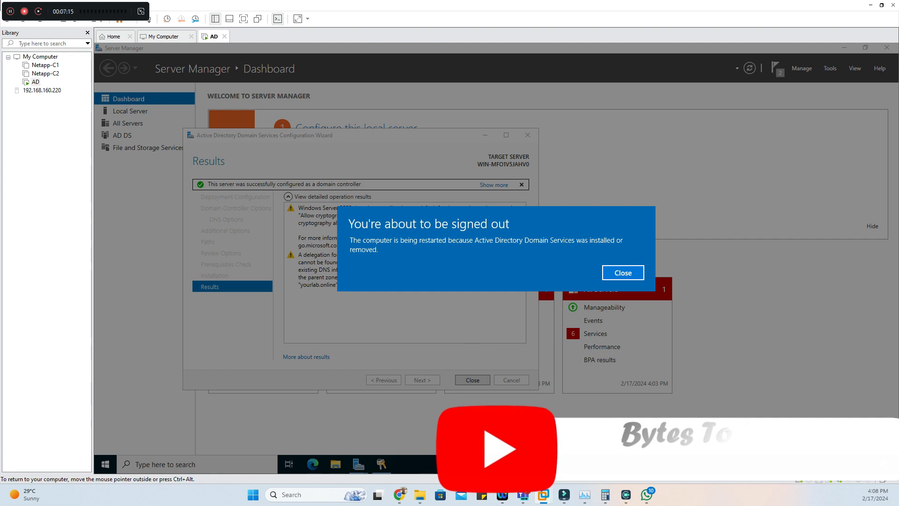
click(623, 272)
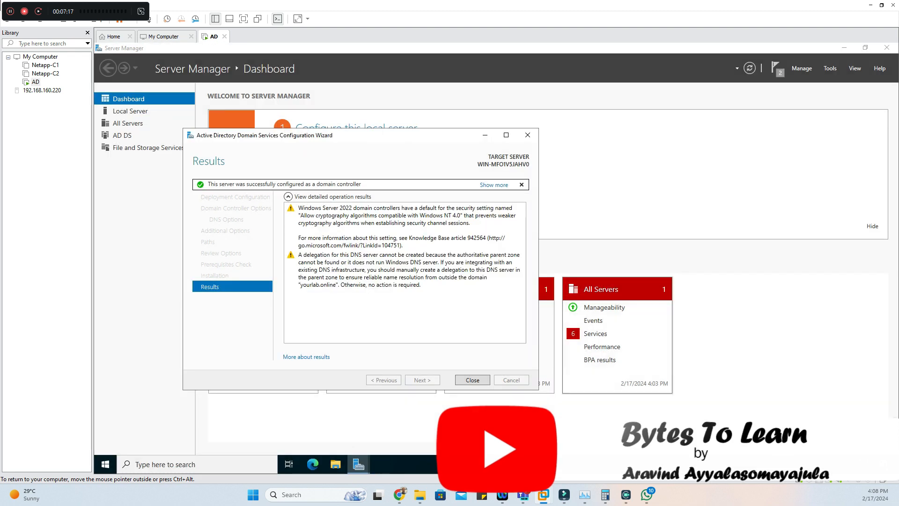
click(472, 379)
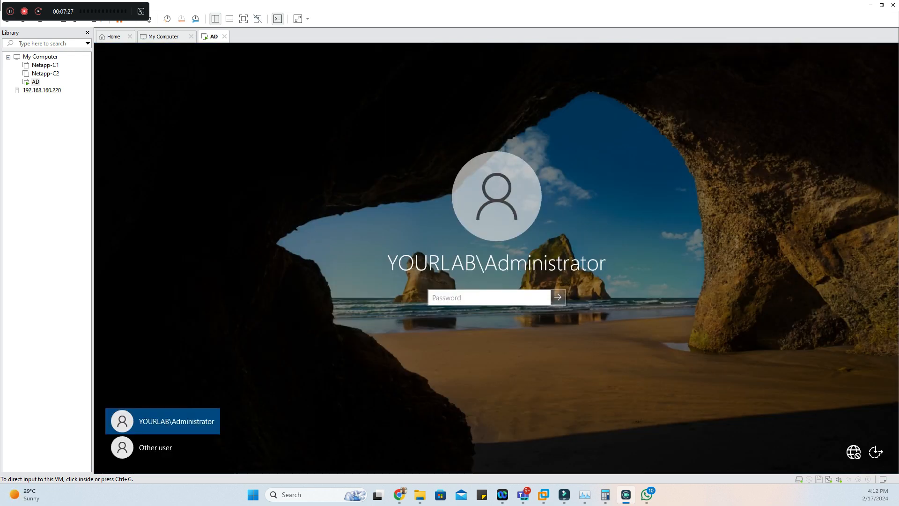
Sign in to the restarted server as YOURLAB\Administrator with the account password
click(489, 298)
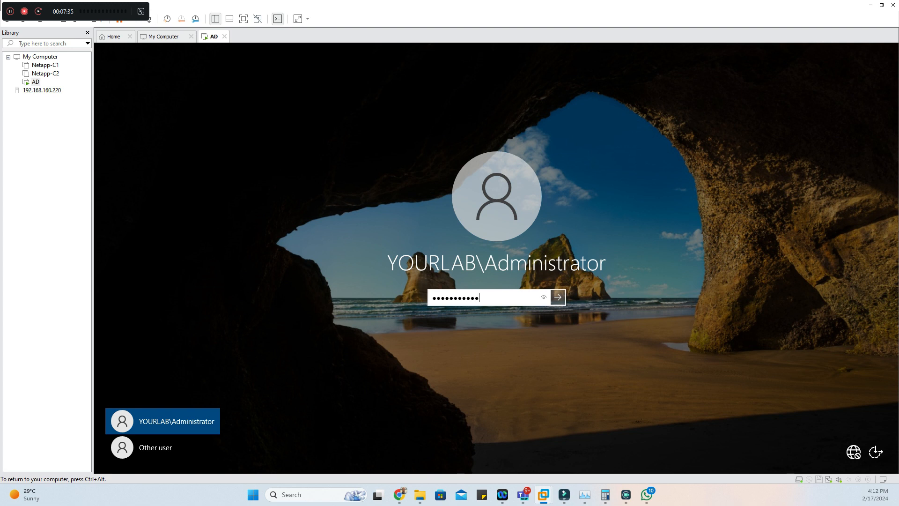
key(Return)
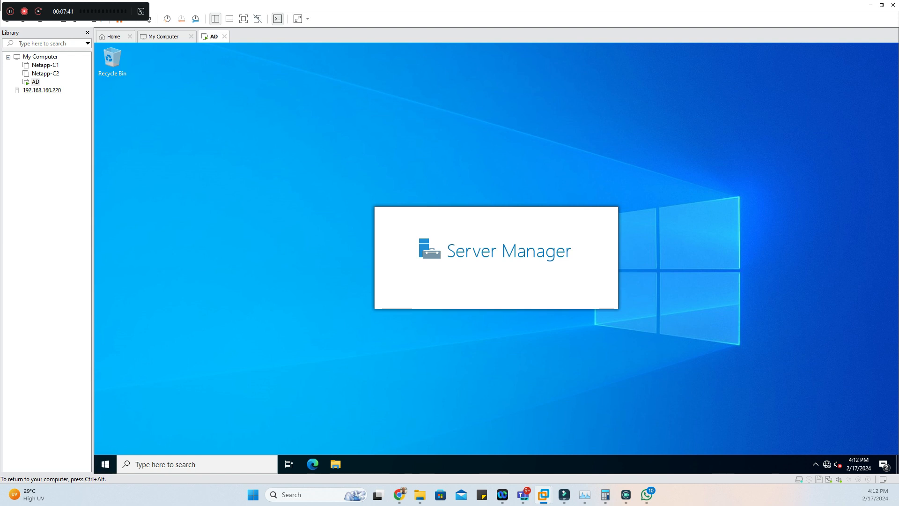
Run dsa.msc to launch Active Directory Users and Computers, and dismiss the Windows Admin Center message
right_click(105, 464)
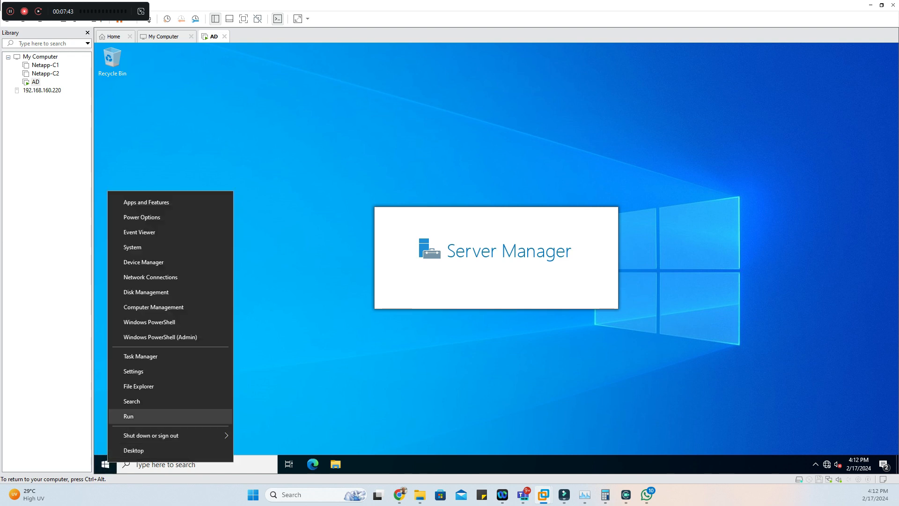
click(128, 416)
text(ds)
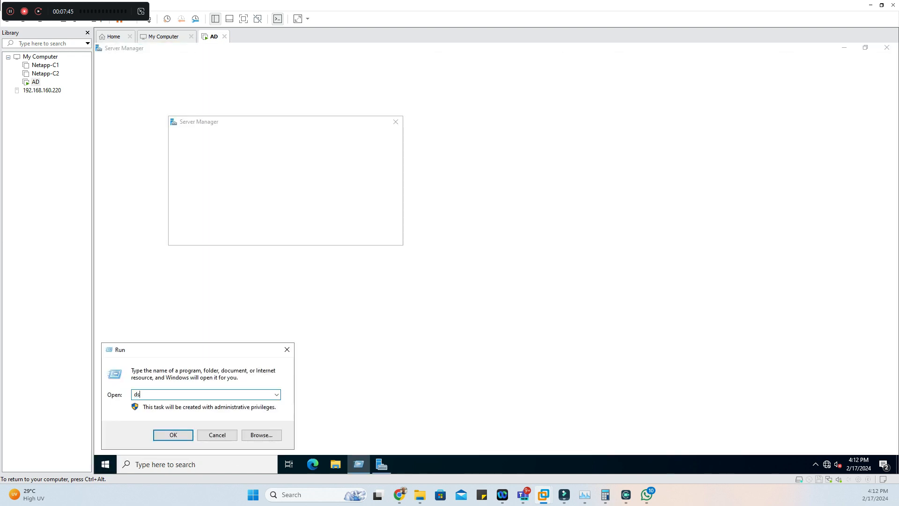
text(a.msc)
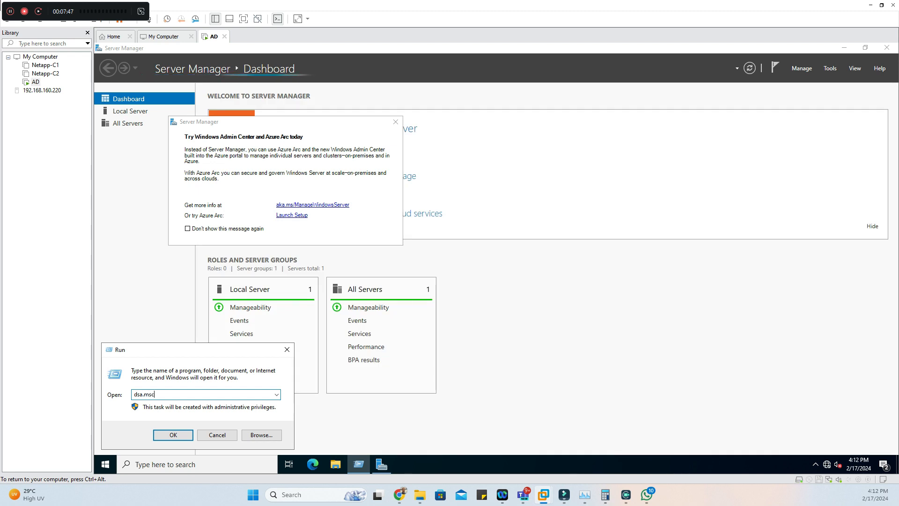
key(Return)
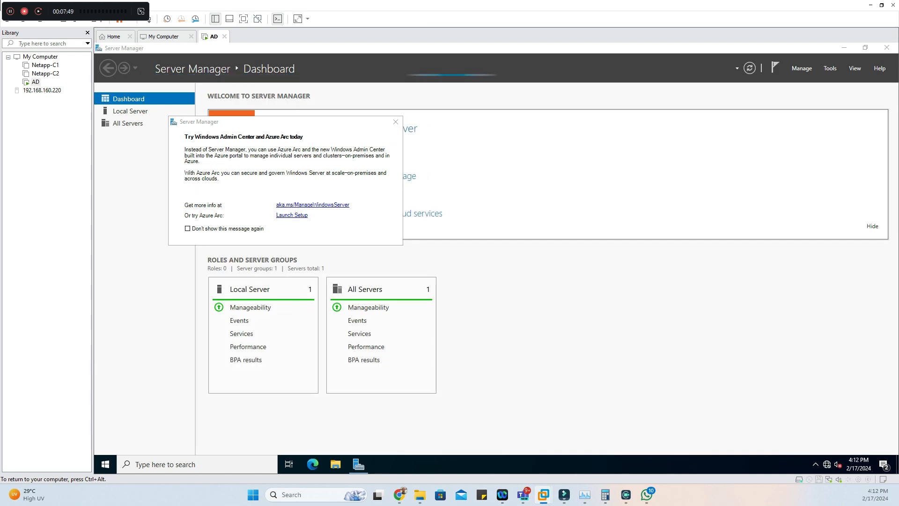
click(395, 121)
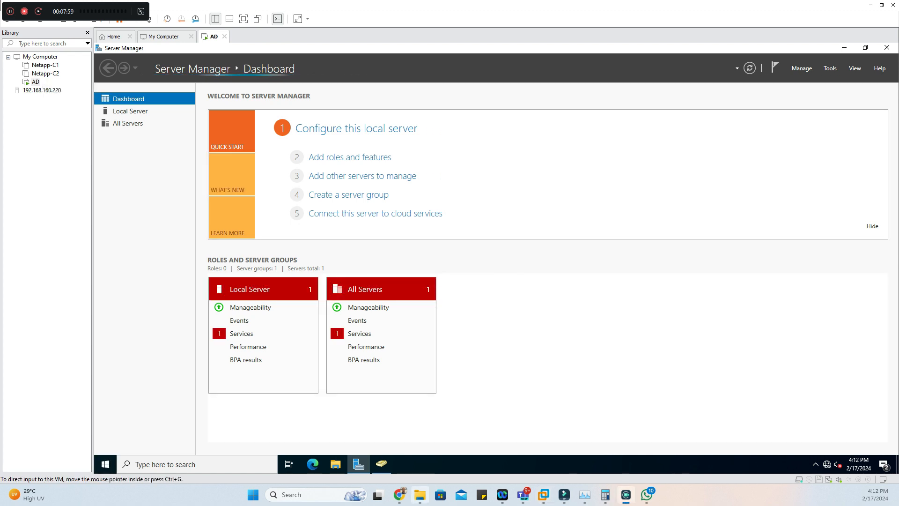
Examine the containers of the yourlab.online domain in Active Directory Users and Computers, and close the console
mouse_move(420, 495)
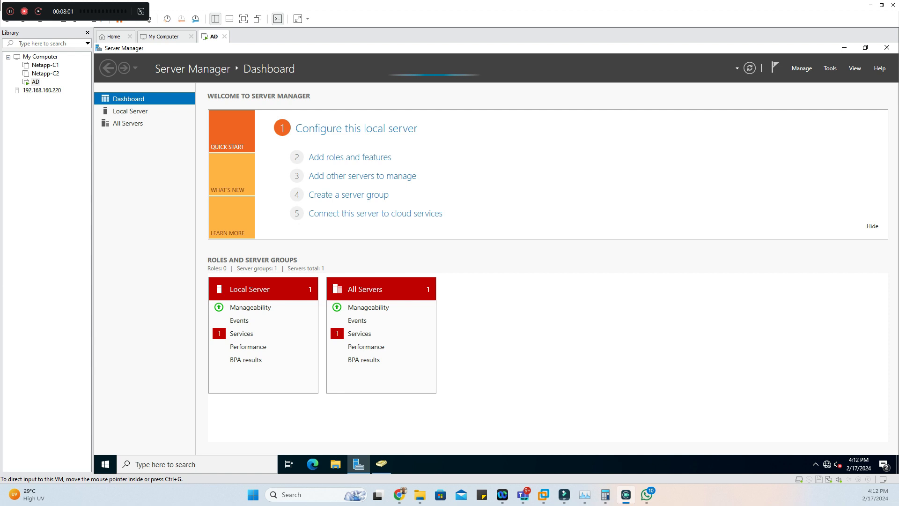
click(381, 464)
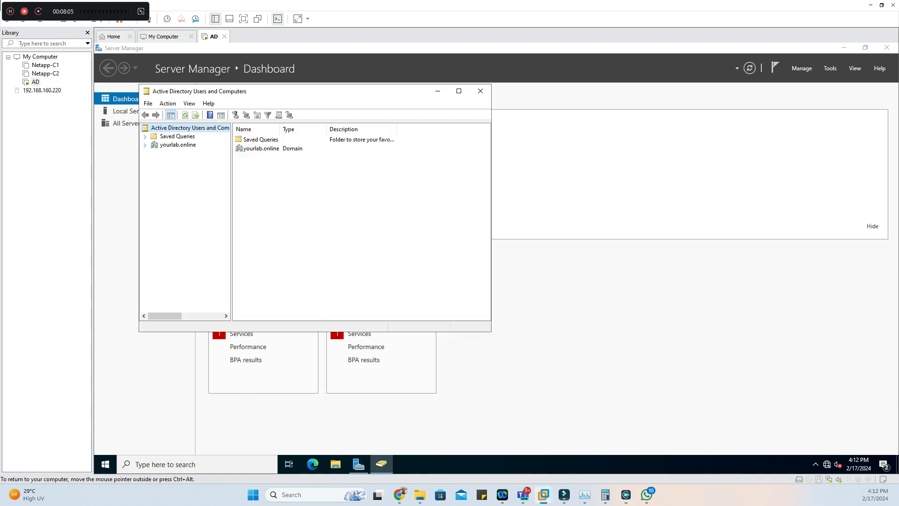
click(145, 145)
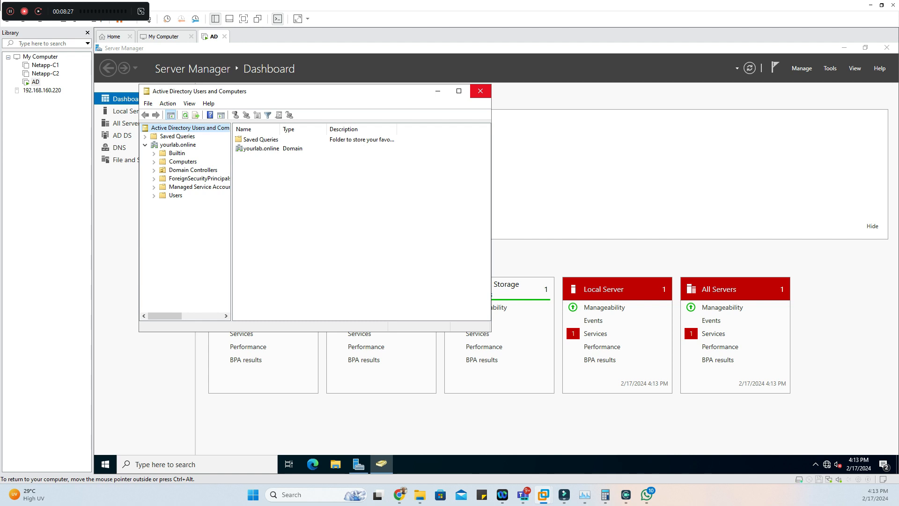
click(480, 91)
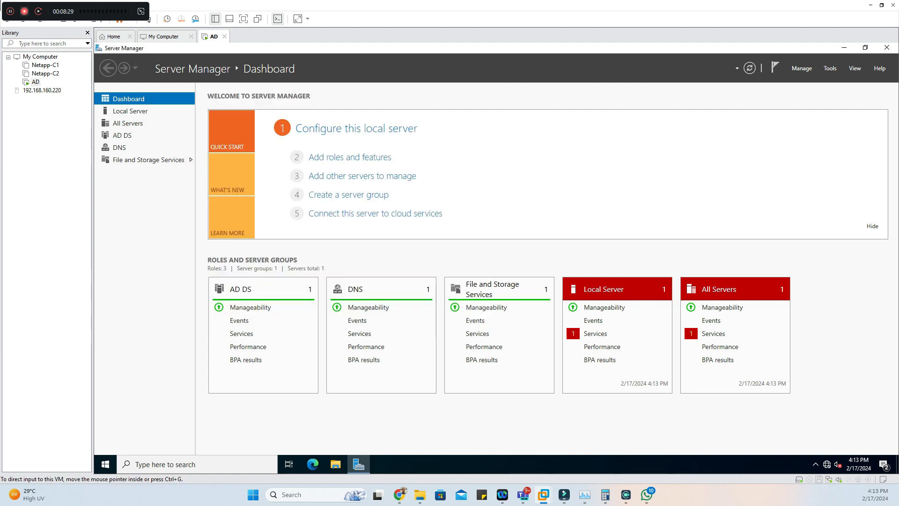